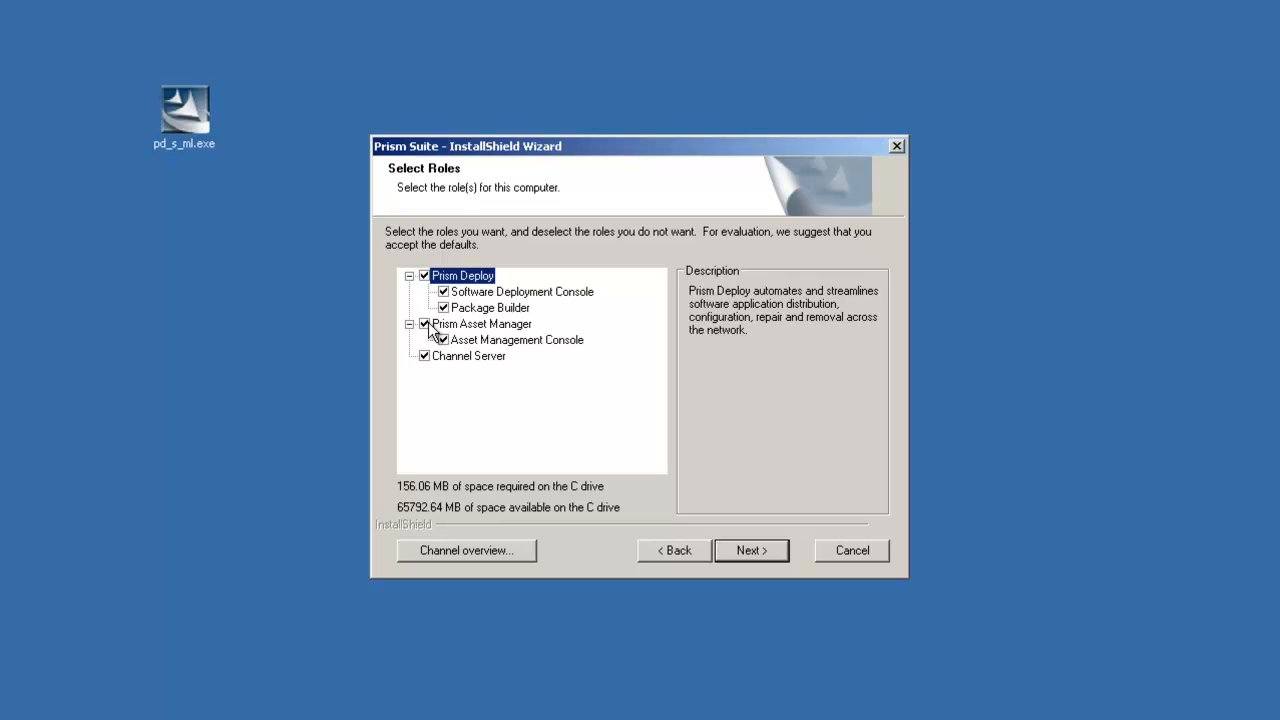
# Step: Exclude the Prism Asset Manager role from the installation and accept the remaining roles
pyautogui.click(427, 325)
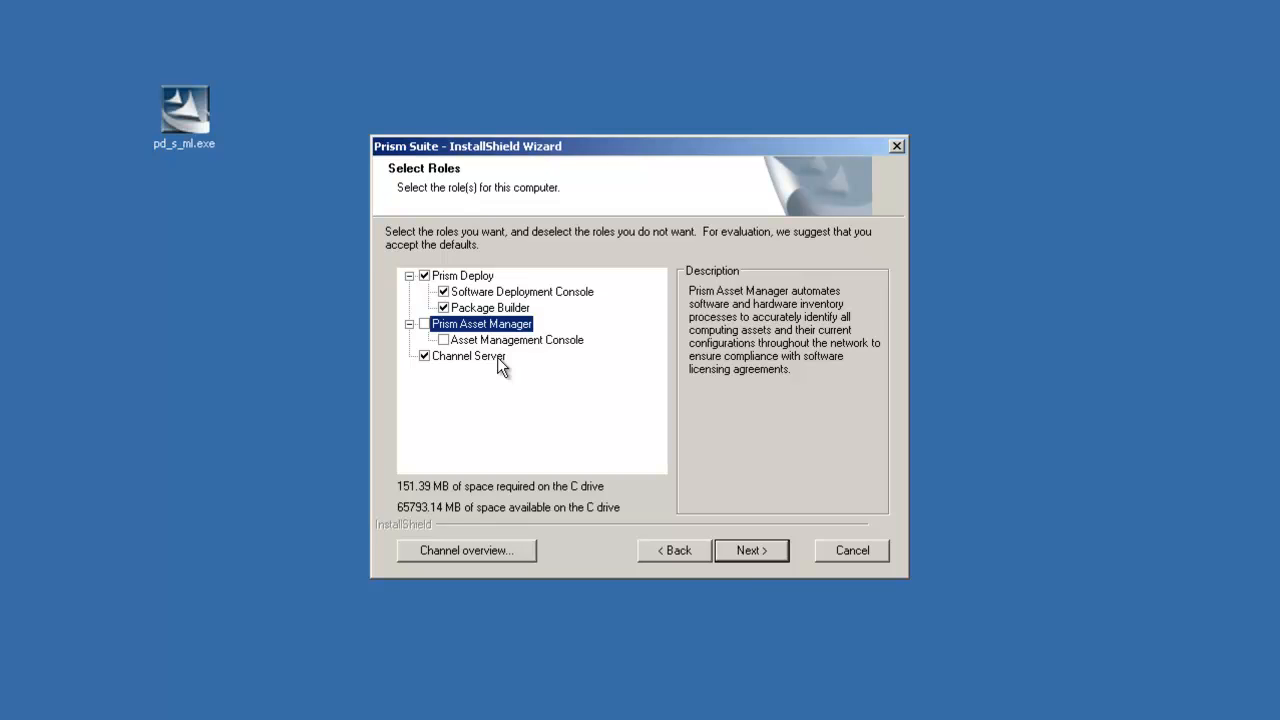
pyautogui.click(755, 553)
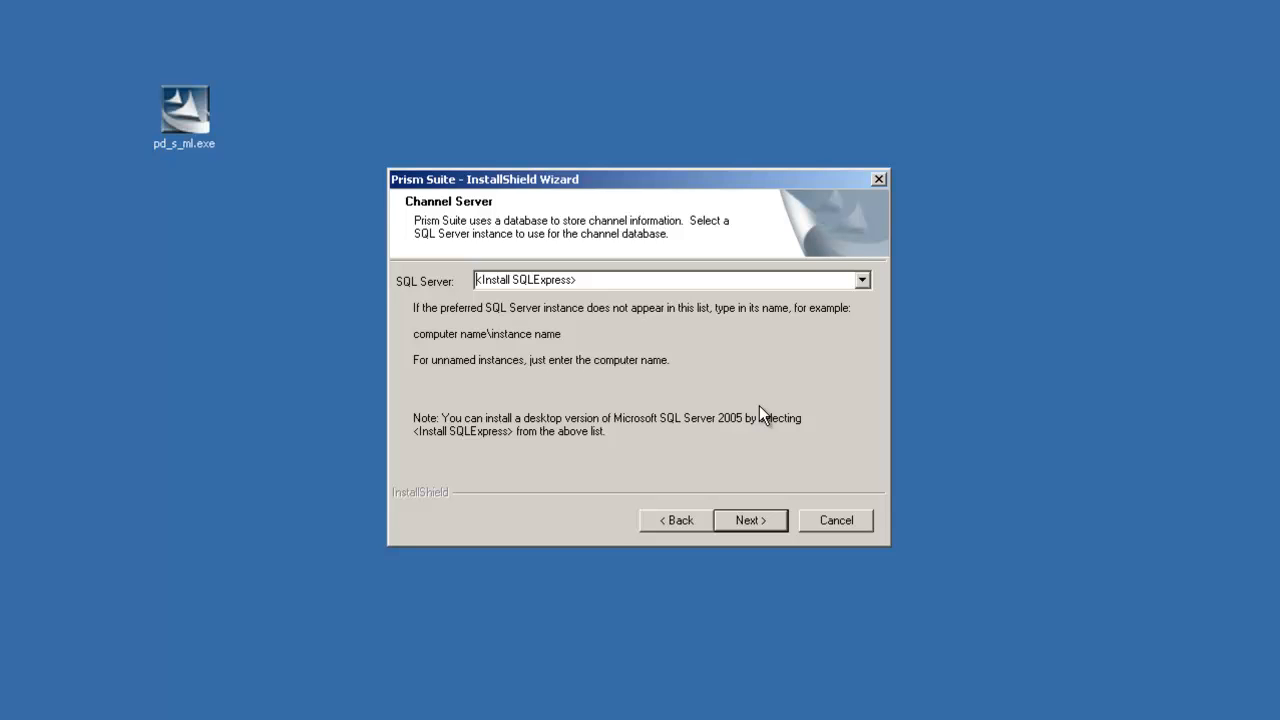
# Step: Set the SQL Server for the channel database to Prismserver1, without an instance name, and confirm it
pyautogui.moveTo(623, 281); pyautogui.dragTo(403, 279)
pyautogui.press('Delete')
pyautogui.write('Prismserver1')
pyautogui.write('\\instance')
pyautogui.press('BackSpace')
pyautogui.press('BackSpace')
pyautogui.press('BackSpace')
pyautogui.press('BackSpace')
pyautogui.press('BackSpace')
pyautogui.press('BackSpace')
pyautogui.press('BackSpace')
pyautogui.press('BackSpace')
pyautogui.press('BackSpace')
pyautogui.press('Return')
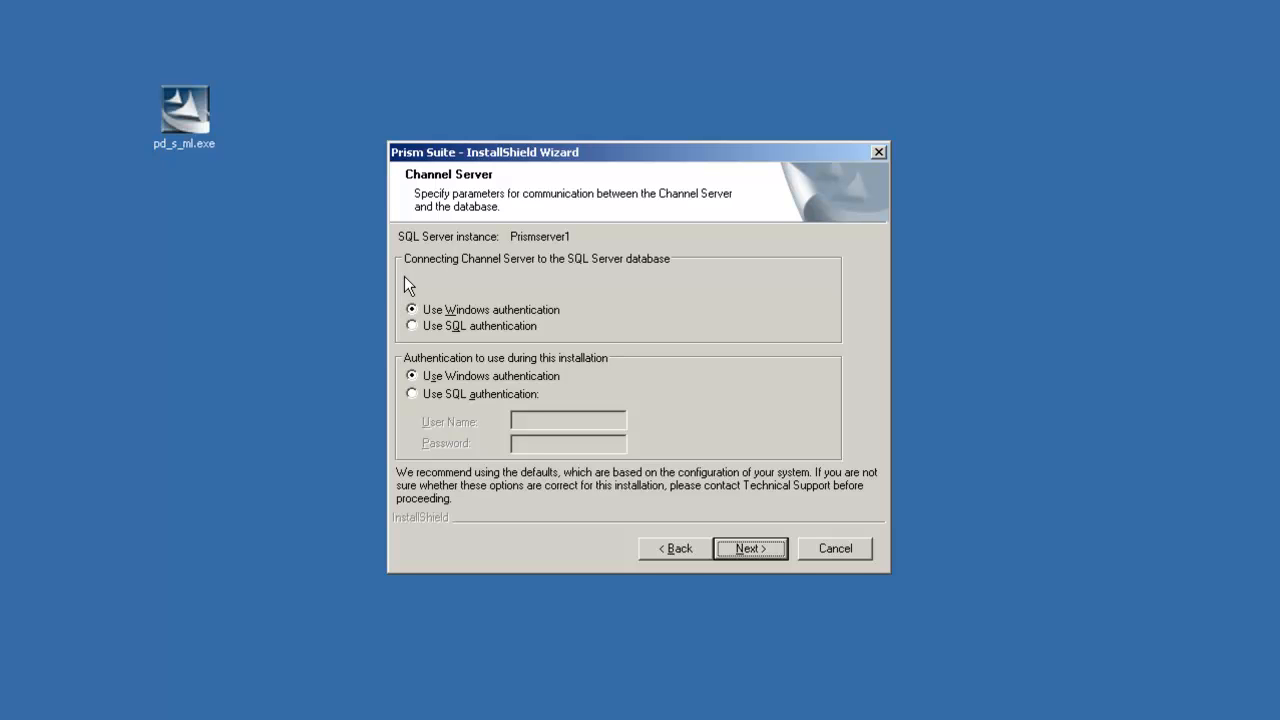
# Step: Choose SQL authentication for both the database connection and the installation, entering user name sa and the account password
pyautogui.click(482, 327)
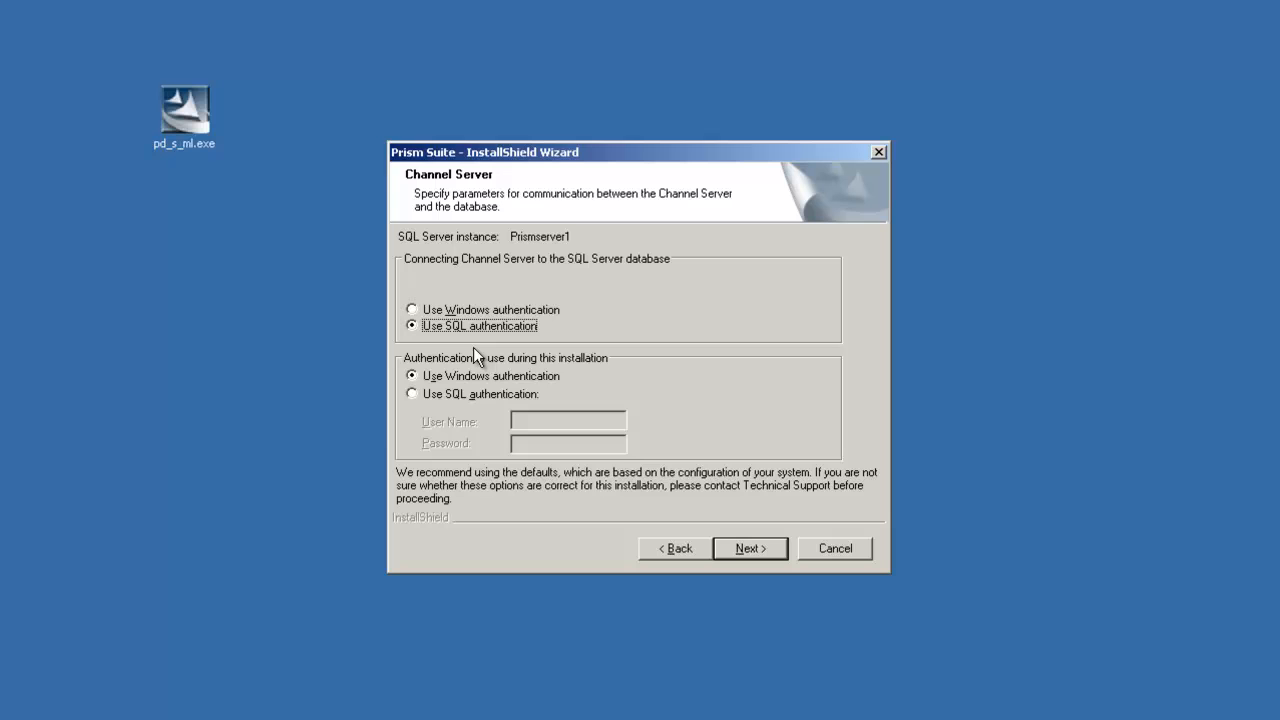
pyautogui.click(449, 396)
pyautogui.click(531, 422)
pyautogui.write('sa')
pyautogui.press('Tab')
pyautogui.write('********')
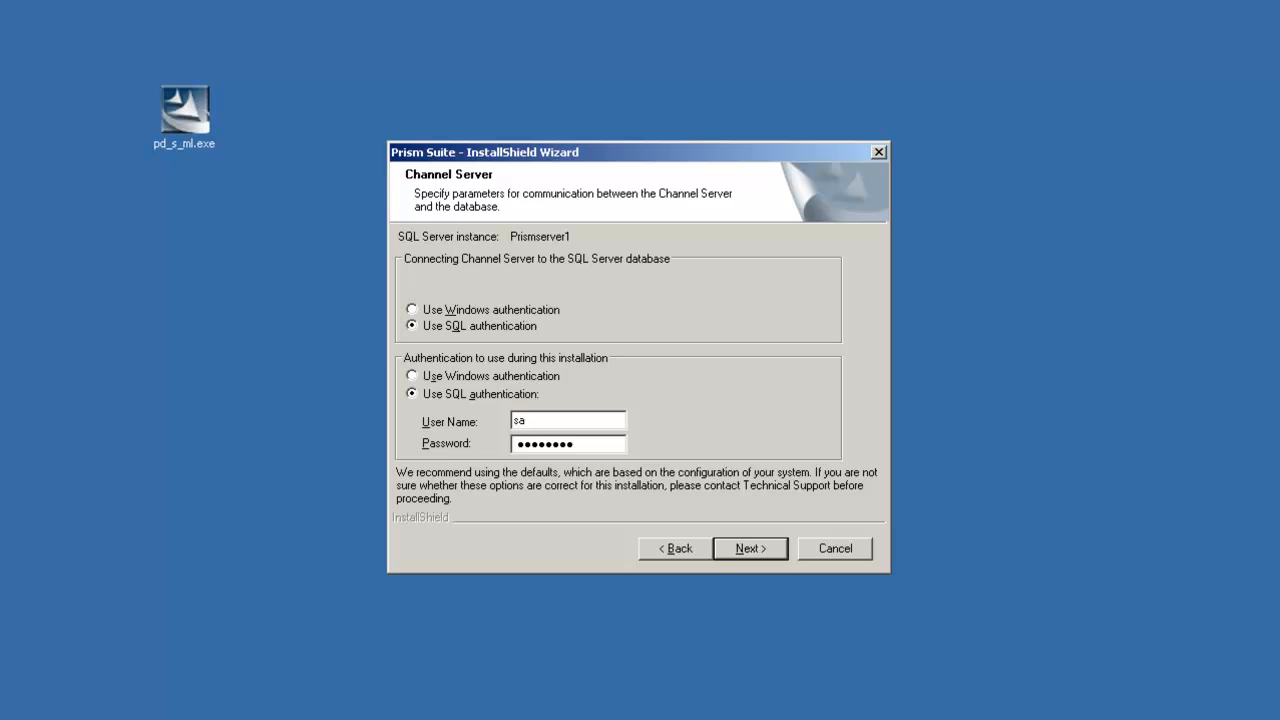
# Step: Clear the SQL user name and password, and return the installation and database connection to Windows authentication
pyautogui.press('BackSpace')
pyautogui.press('BackSpace')
pyautogui.press('BackSpace')
pyautogui.press('BackSpace')
pyautogui.press('BackSpace')
pyautogui.press('BackSpace')
pyautogui.press('BackSpace')
pyautogui.press('BackSpace')
pyautogui.click(599, 421)
pyautogui.press('BackSpace')
pyautogui.press('BackSpace')
pyautogui.click(532, 376)
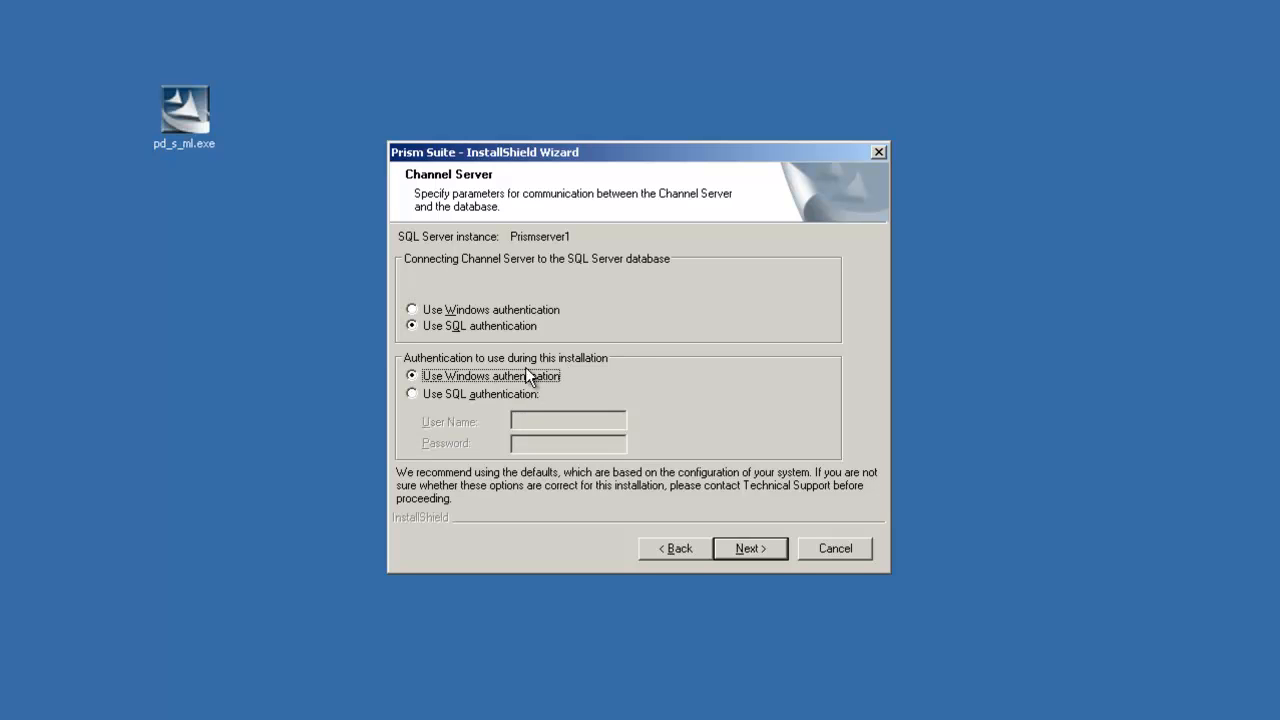
pyautogui.click(480, 310)
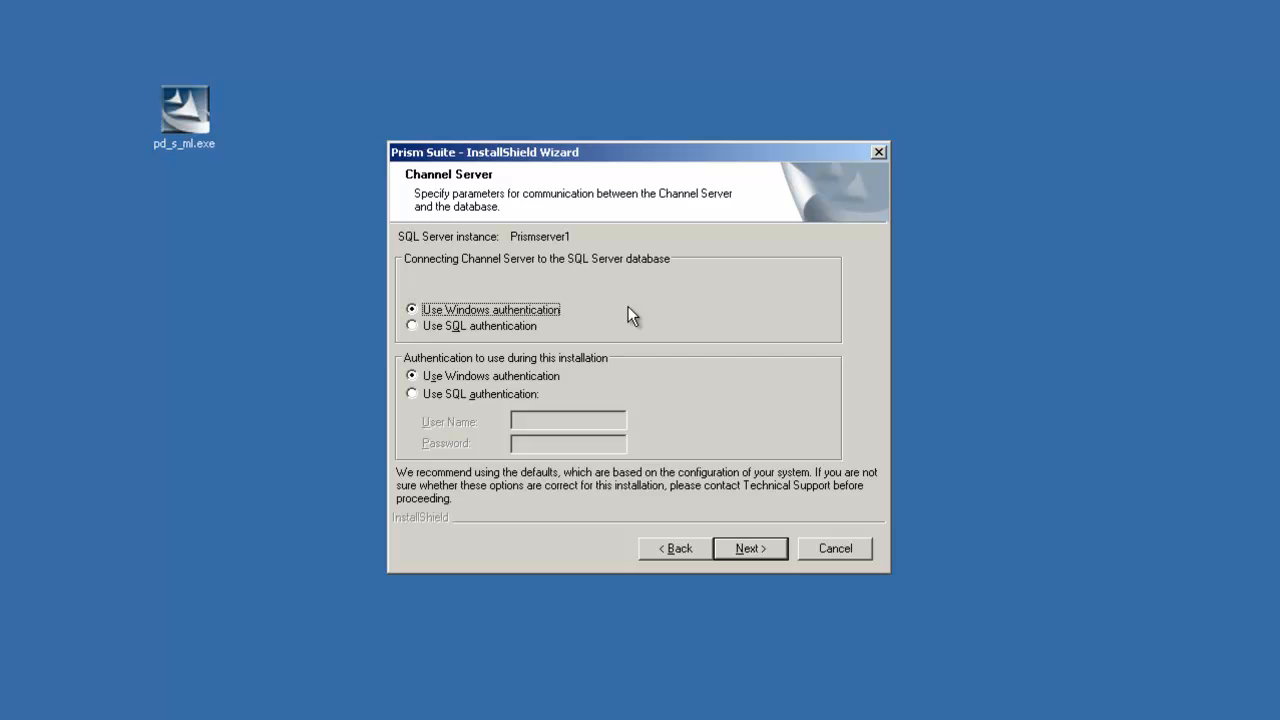
# Step: Accept 3133 as the Channel Server's listening port and have it use an existing account with the prefilled credentials
pyautogui.click(742, 554)
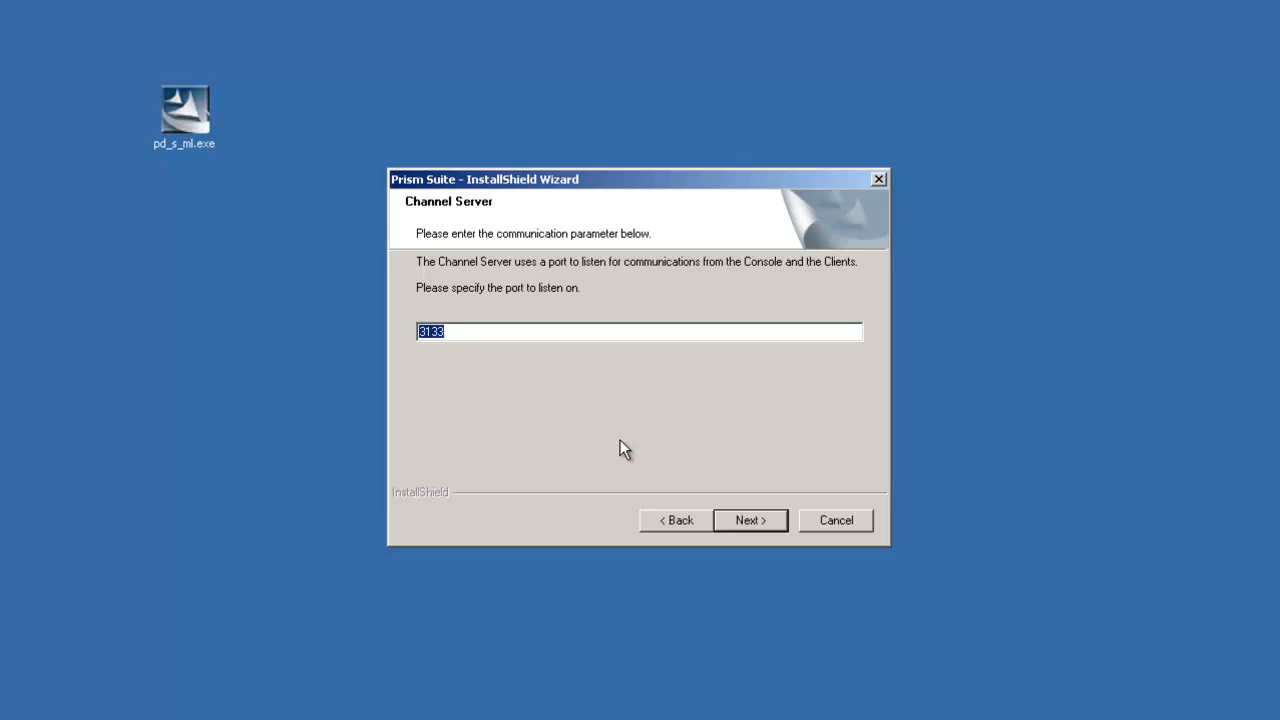
pyautogui.click(757, 524)
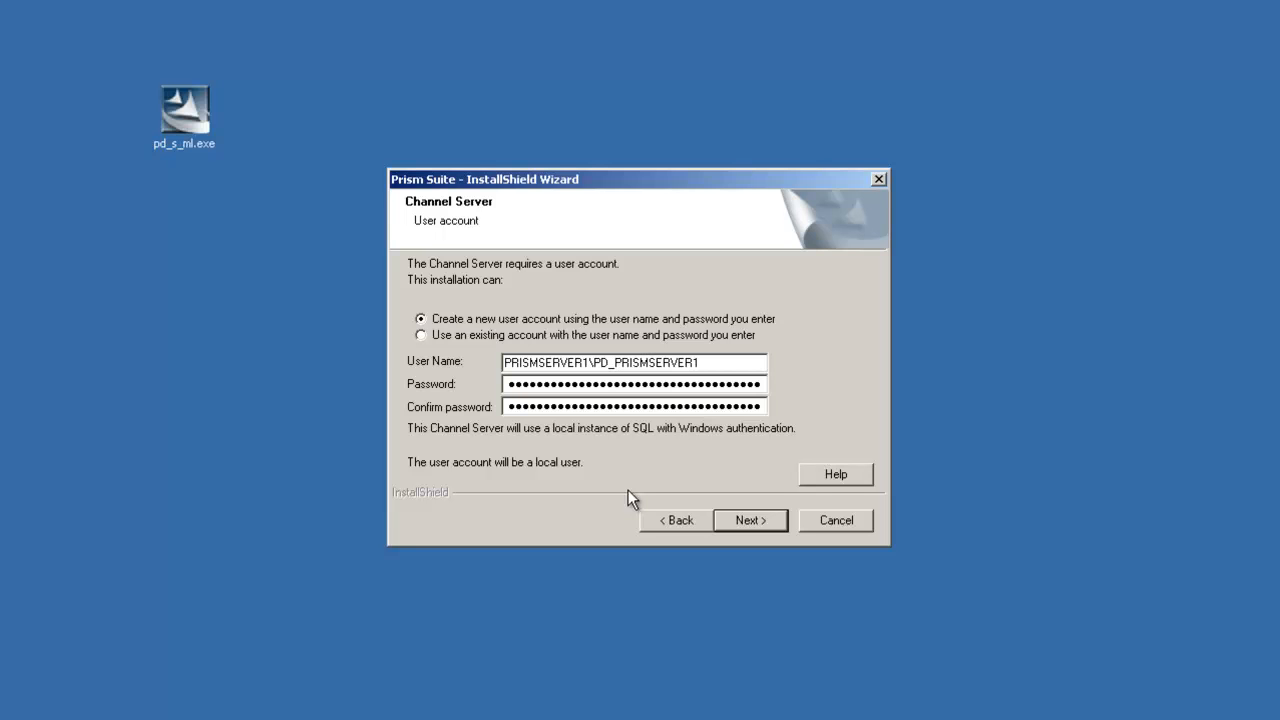
pyautogui.click(435, 335)
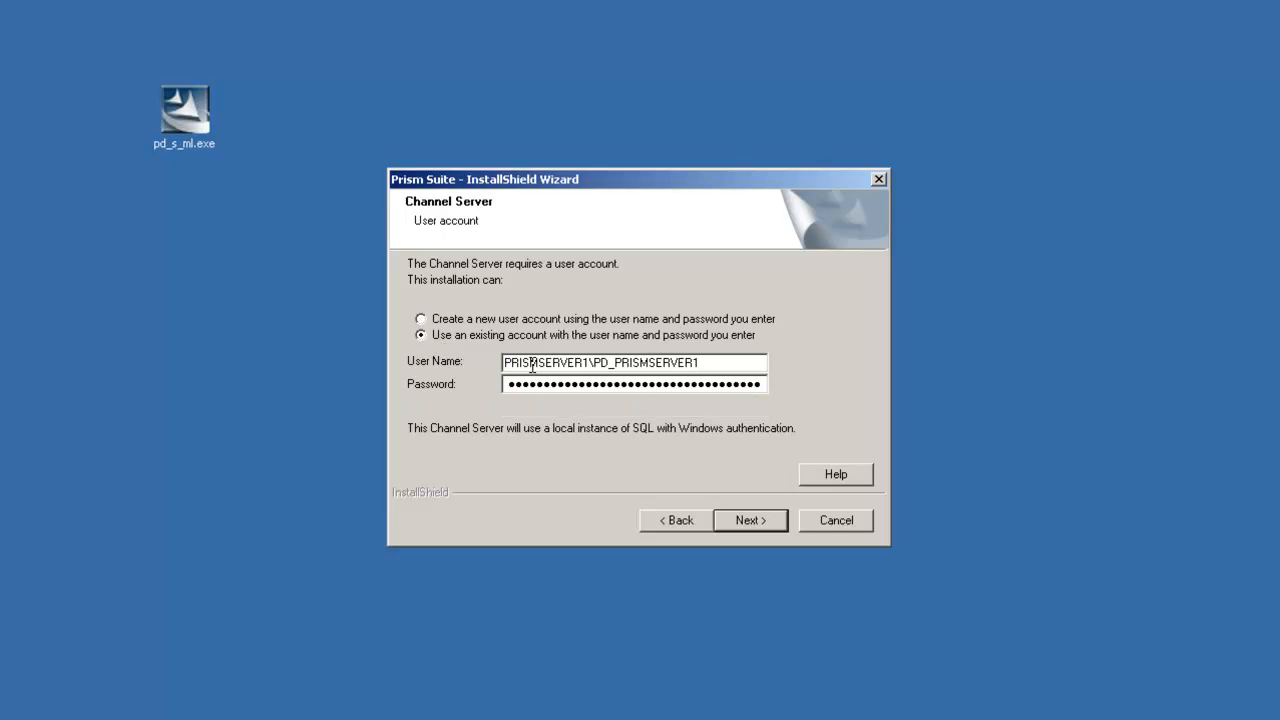
pyautogui.press('Return')
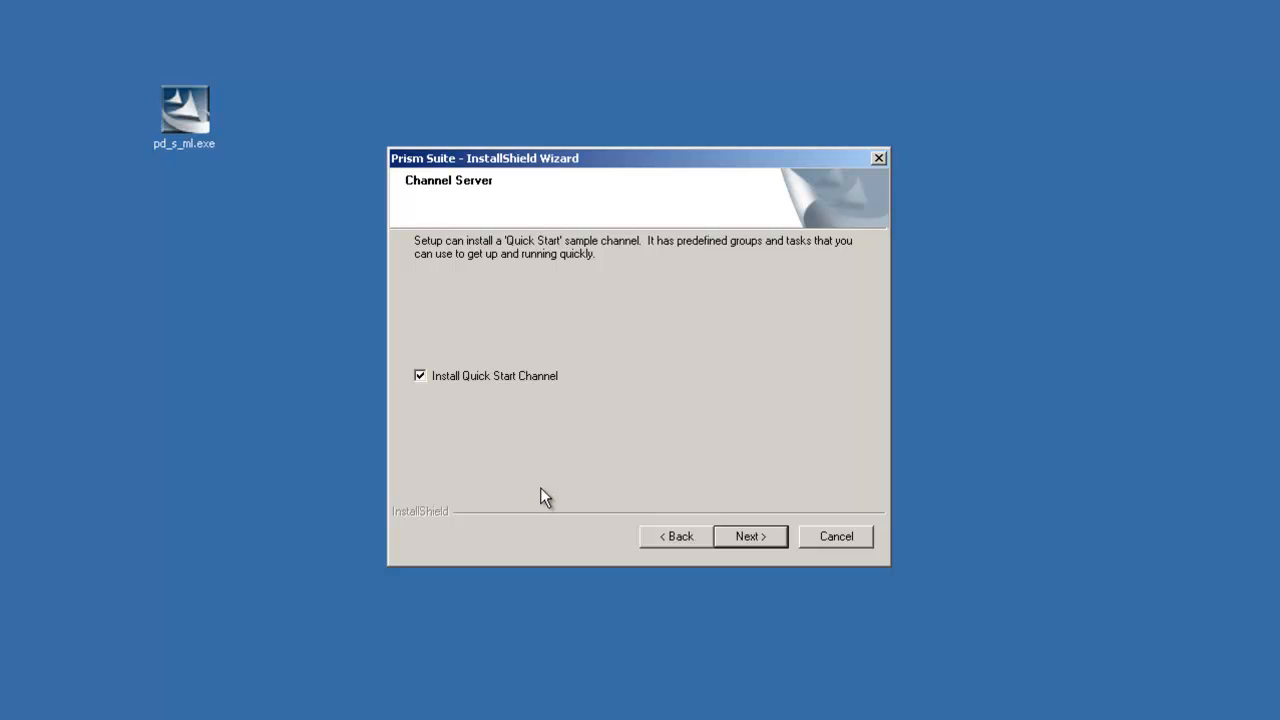
# Step: Exclude the Quick Start sample channel and start the installation
pyautogui.click(475, 378)
pyautogui.click(755, 538)
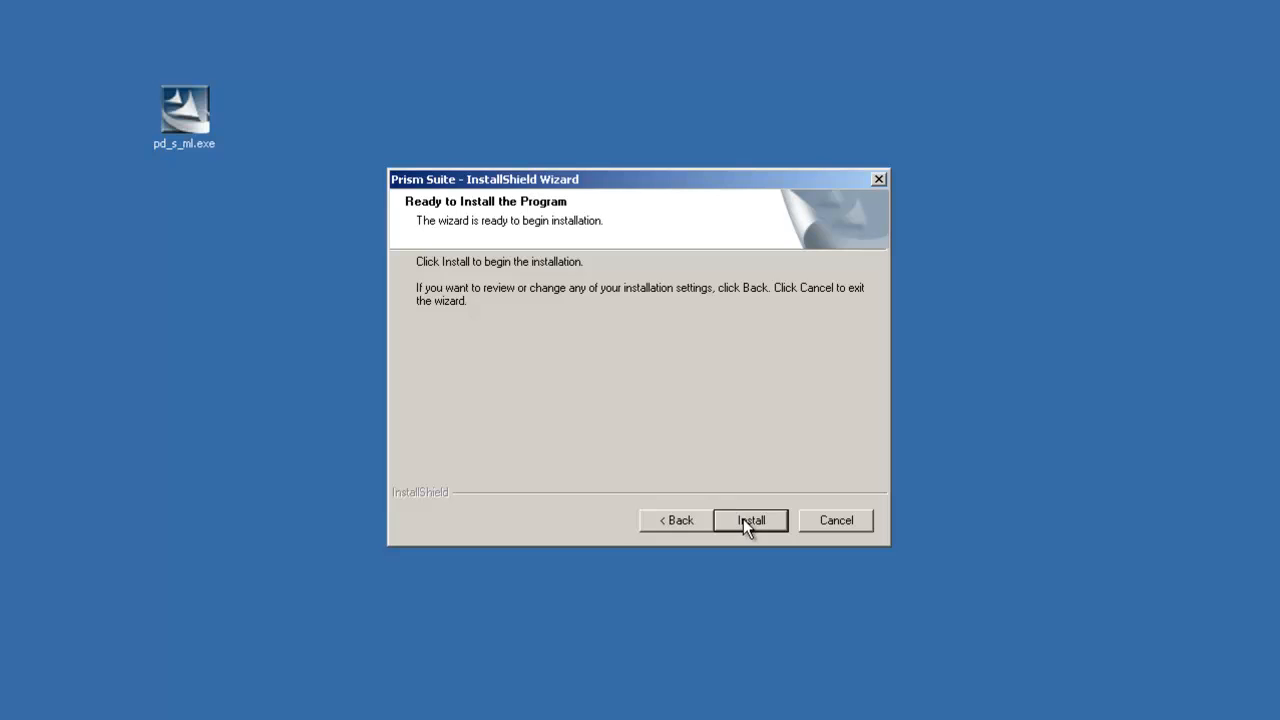
pyautogui.click(743, 518)
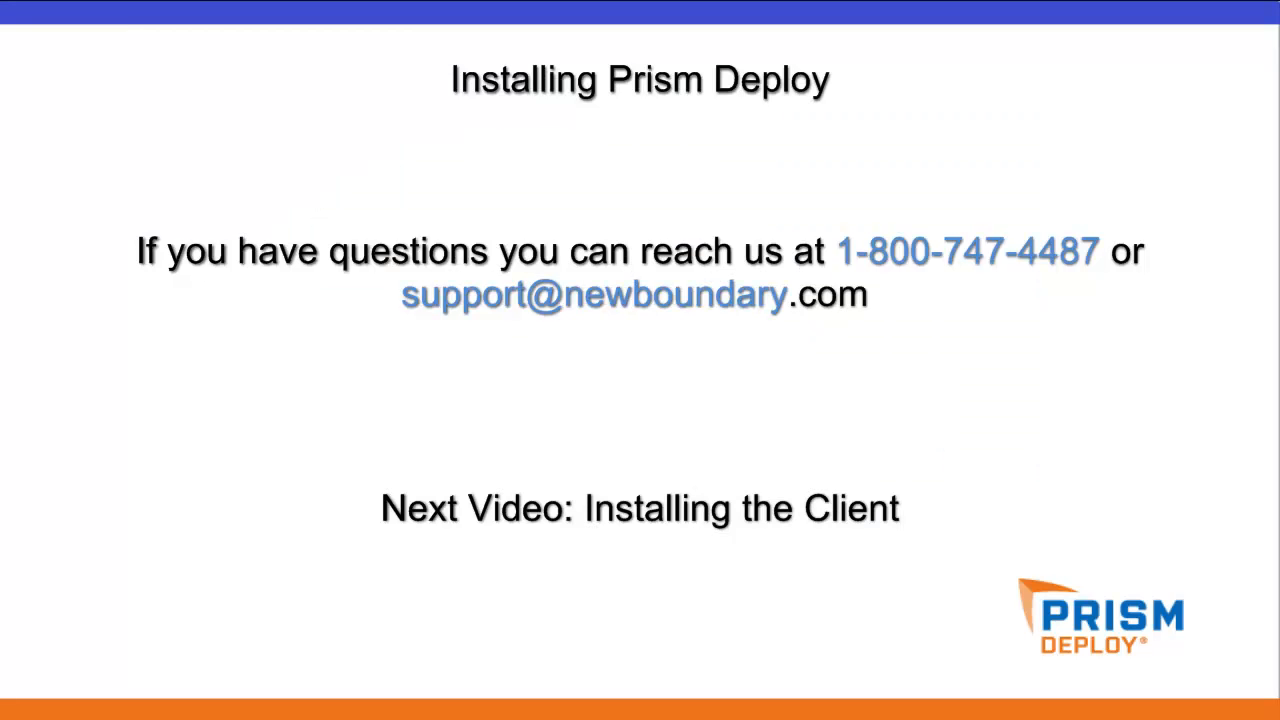